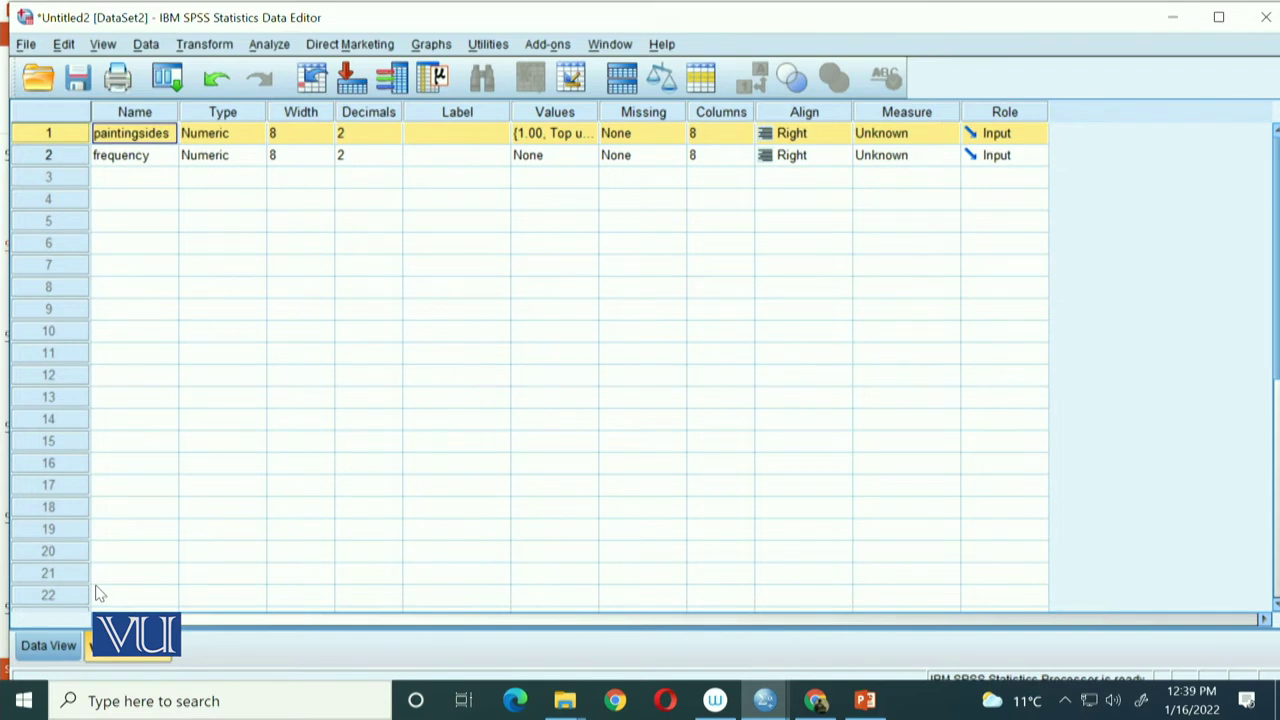
click(26, 648)
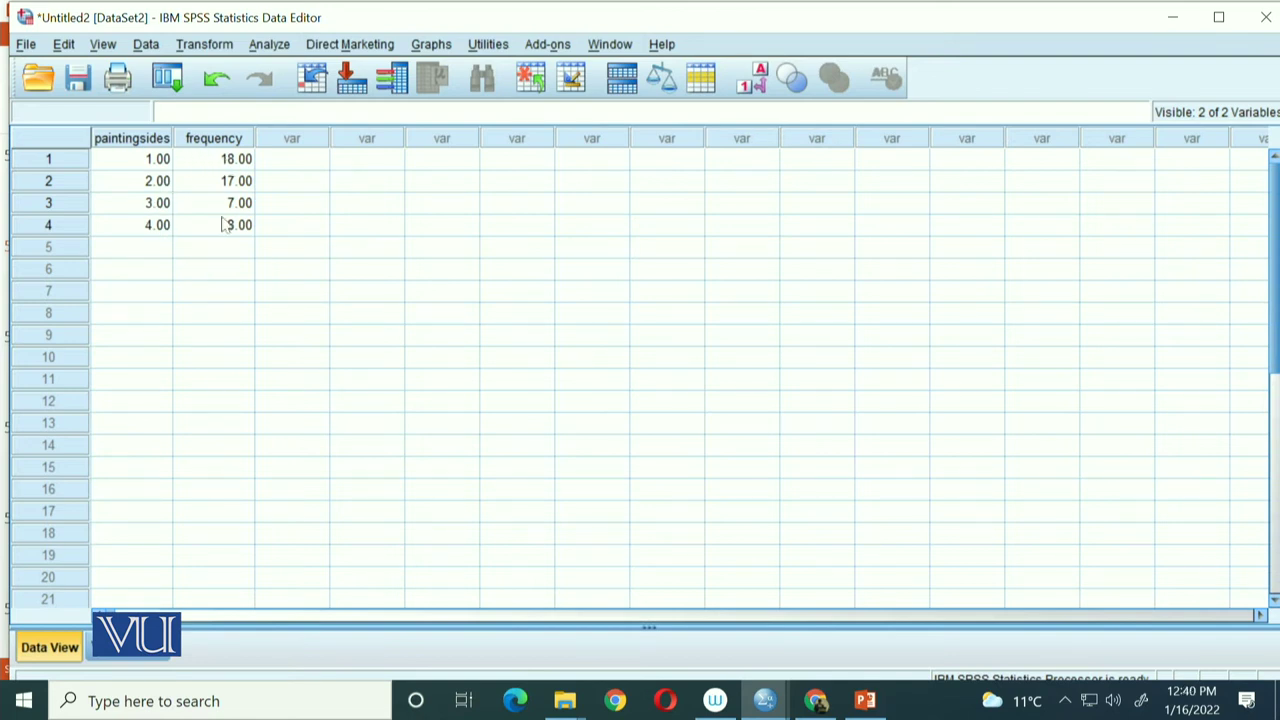
click(127, 657)
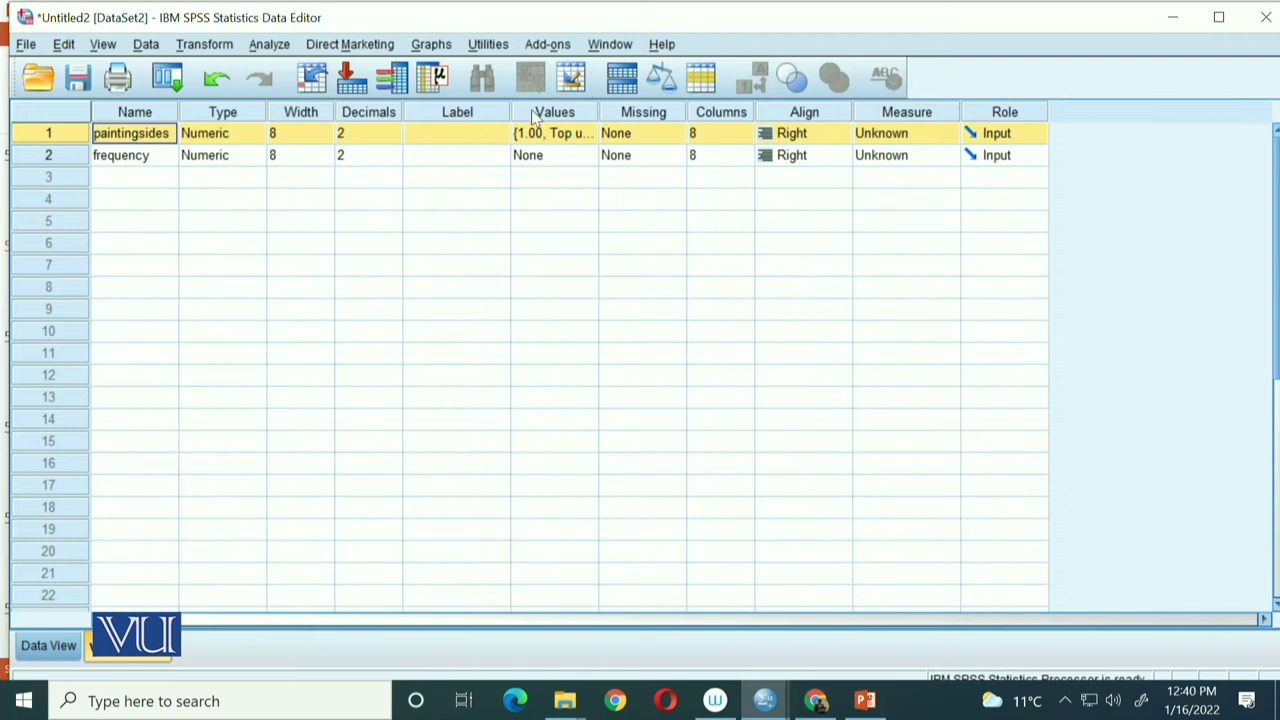
click(586, 134)
click(591, 134)
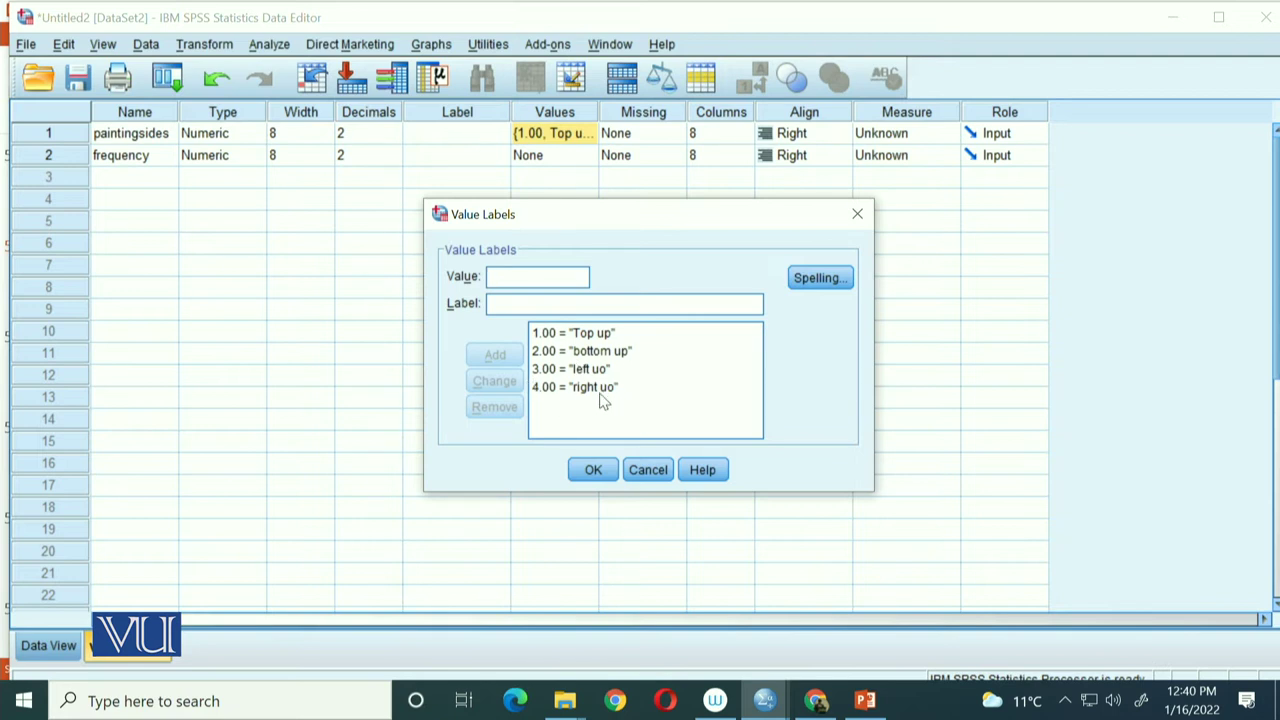
click(592, 470)
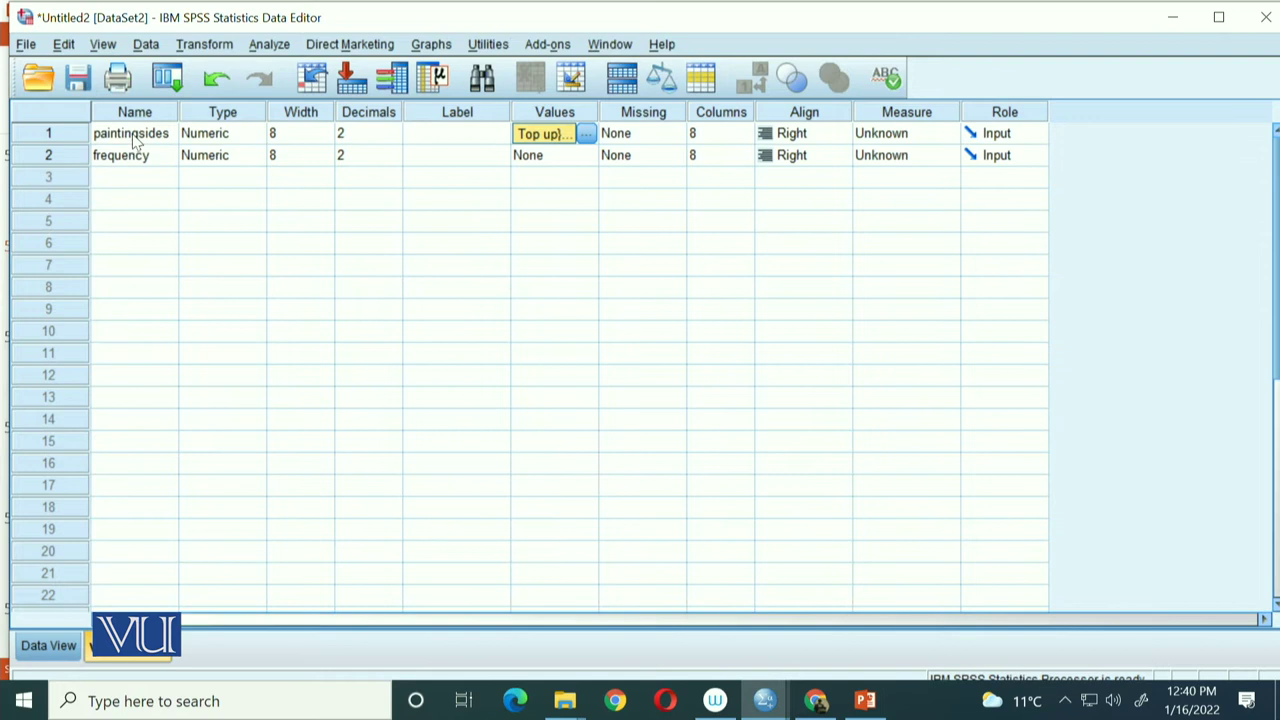
double_click(46, 135)
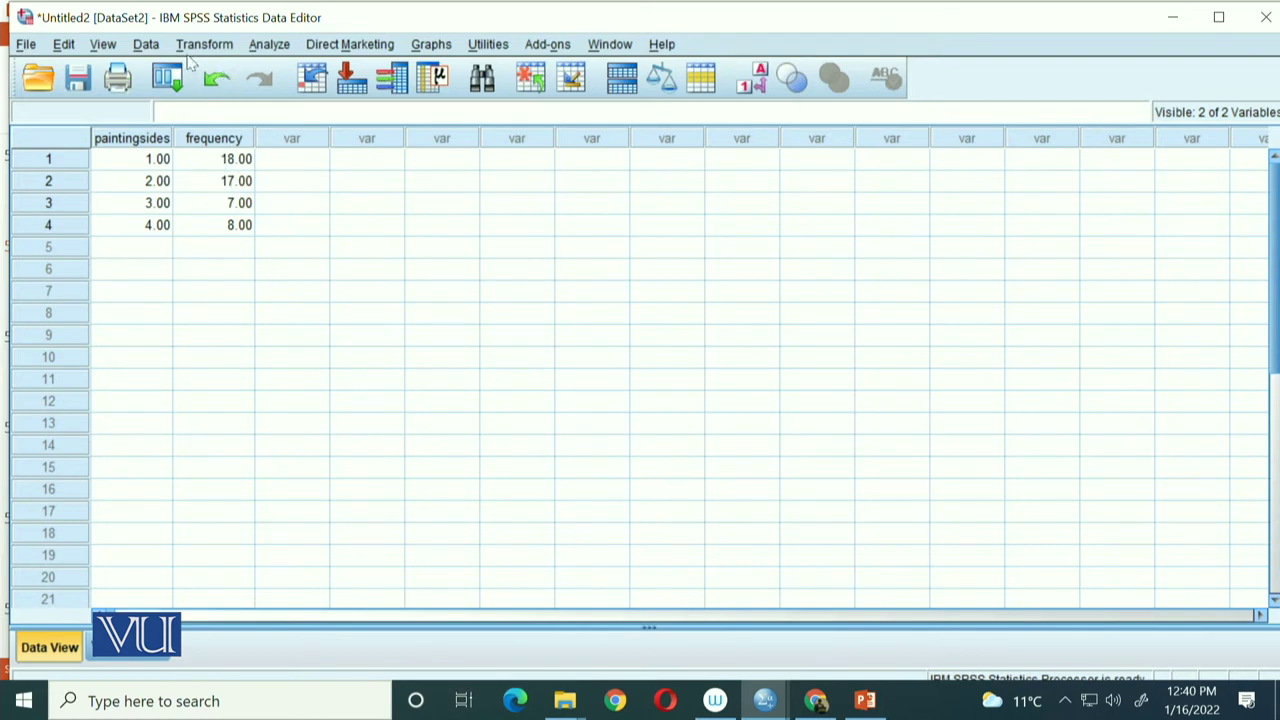
- Weight cases by the frequency variable as the Frequency Variable and apply it
click(150, 48)
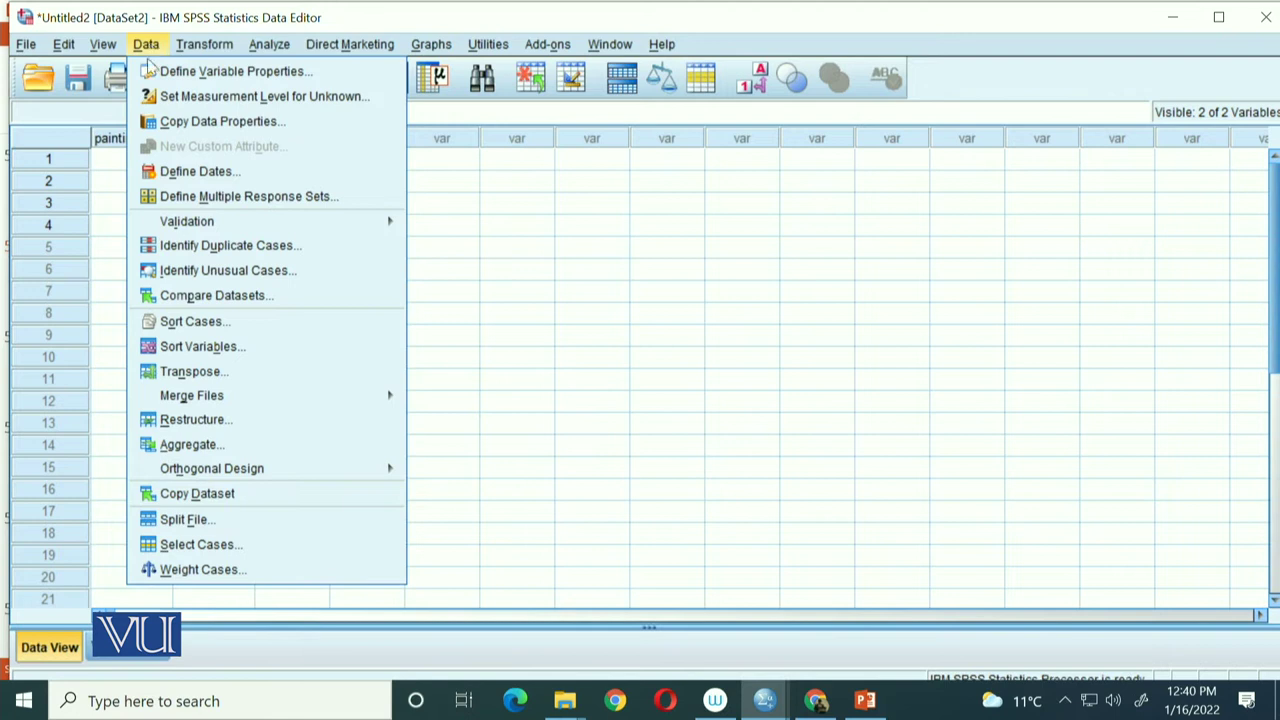
click(240, 570)
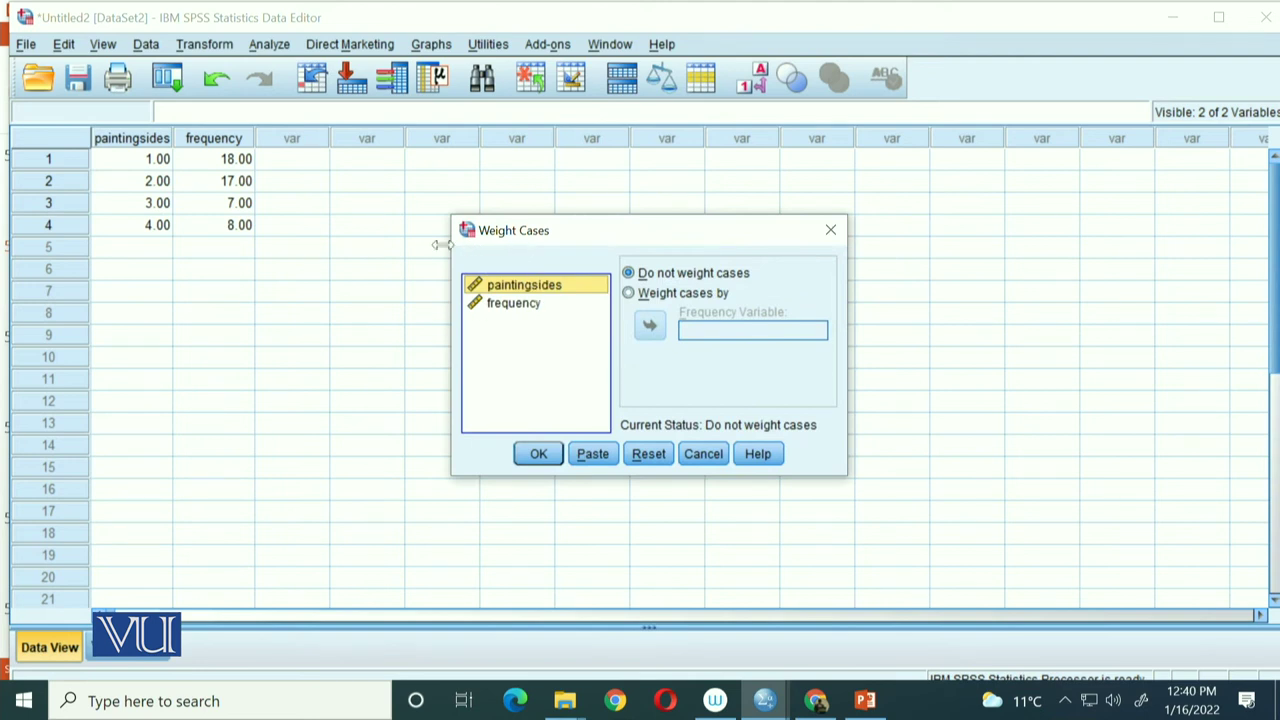
click(629, 293)
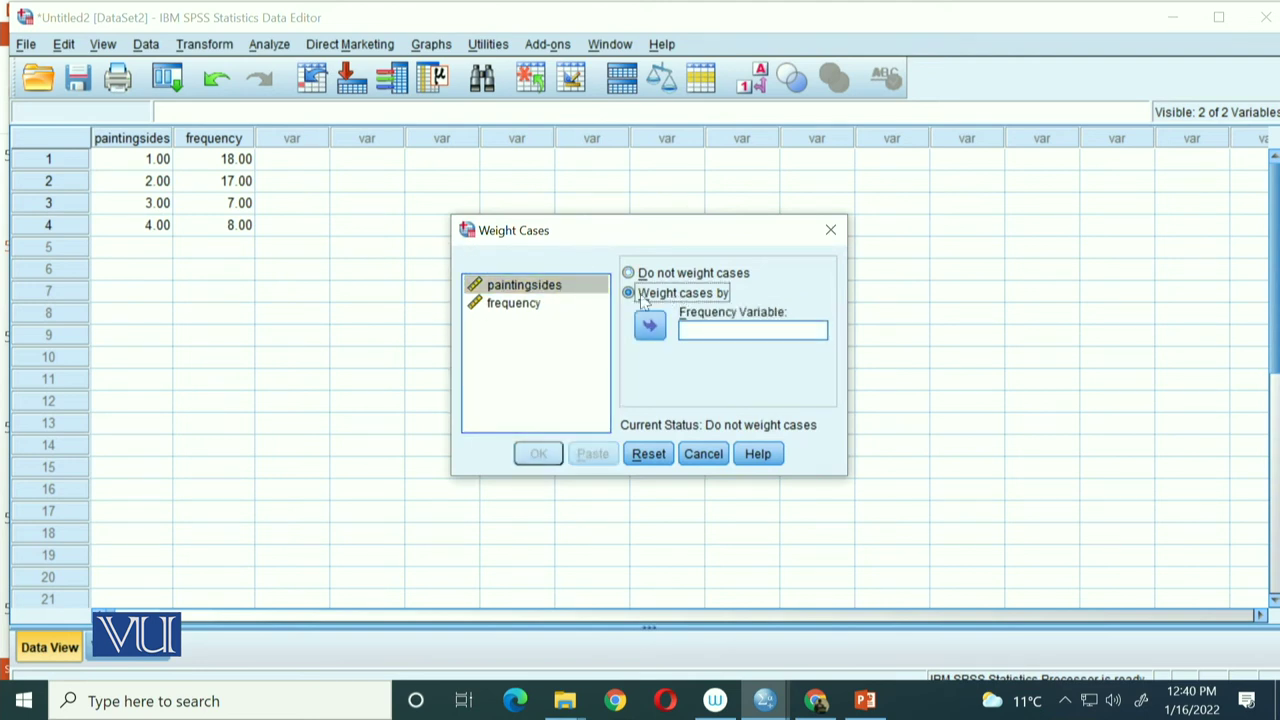
click(537, 304)
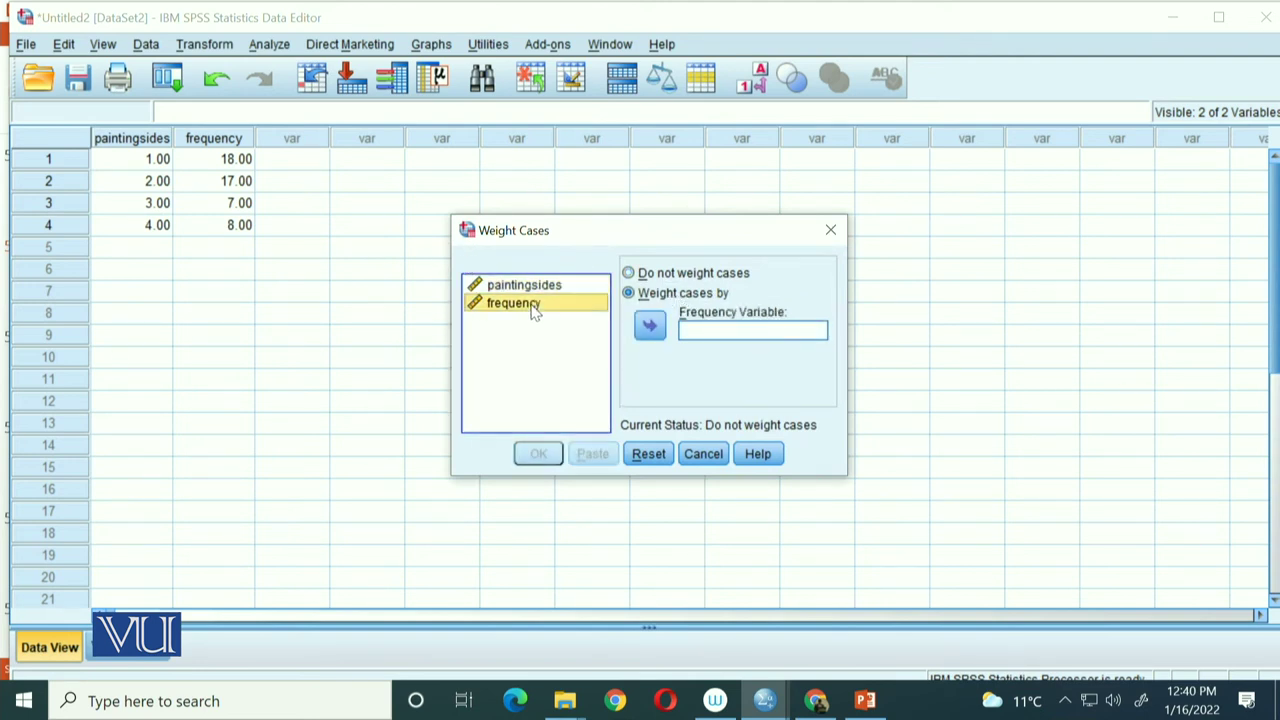
click(649, 325)
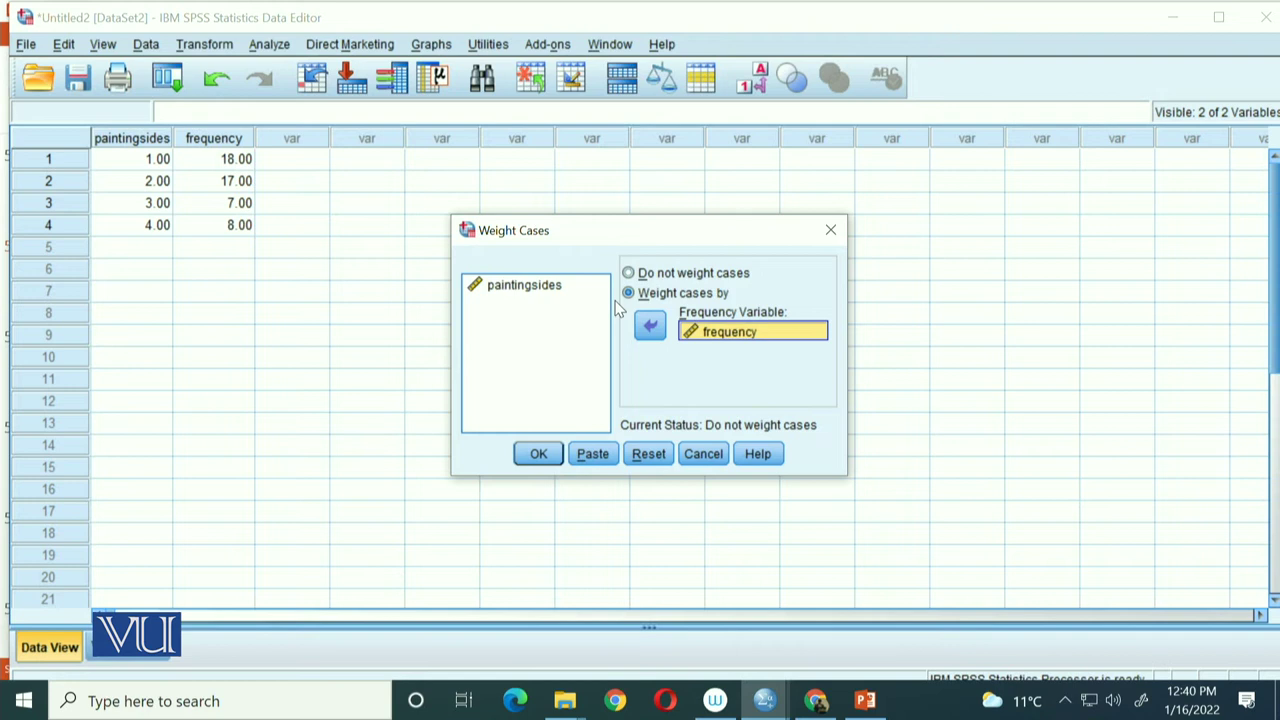
click(536, 453)
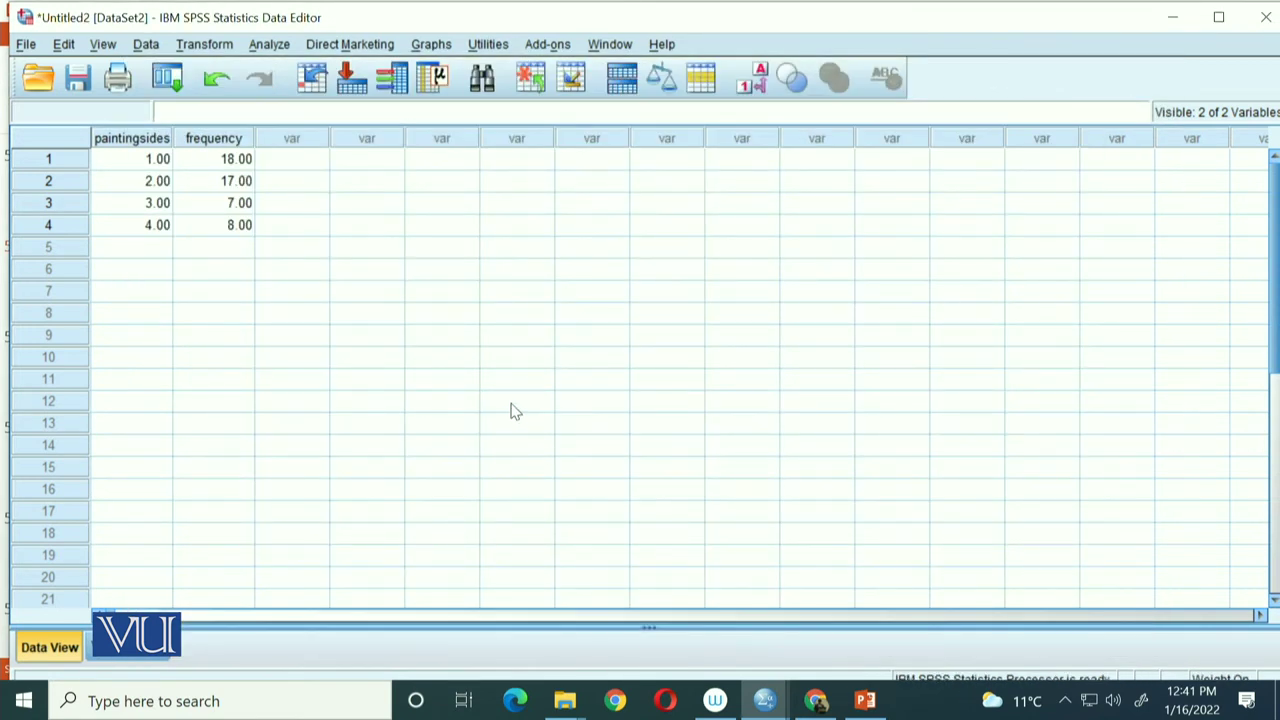
- Open the legacy Chi-square test with paintingsides as test variable and all categories expected equal
click(268, 46)
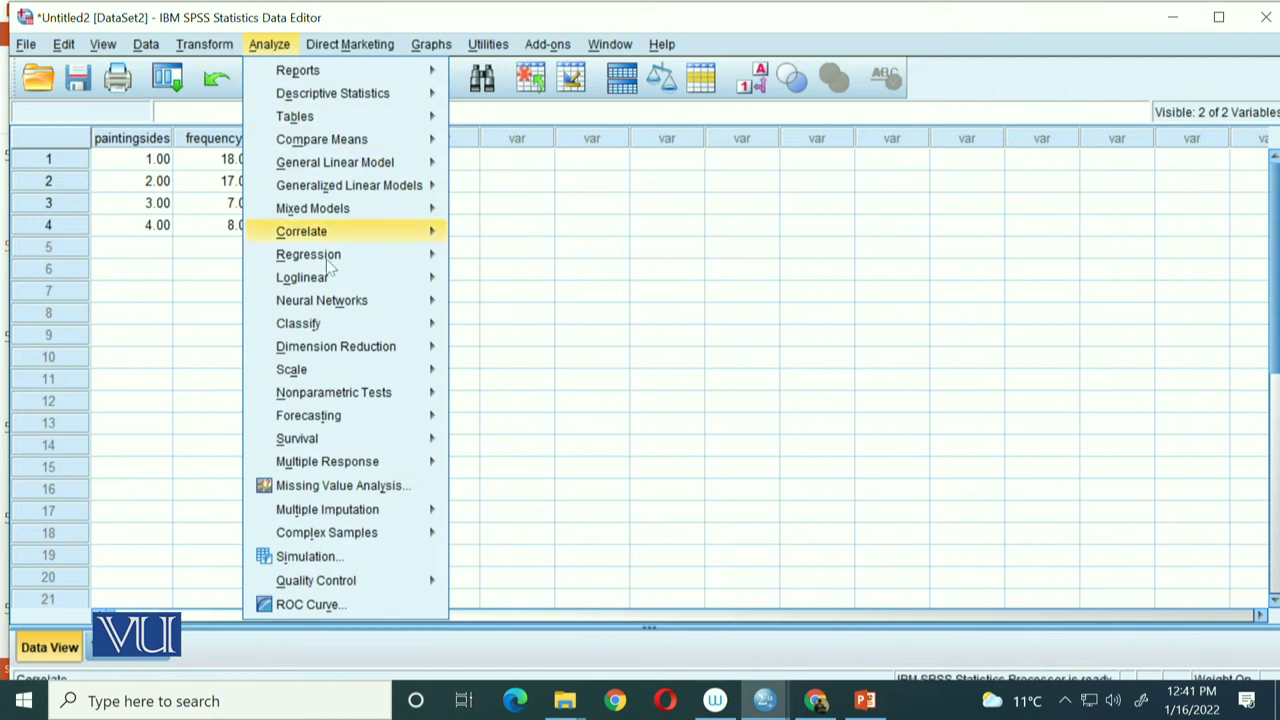
mouse_move(356, 395)
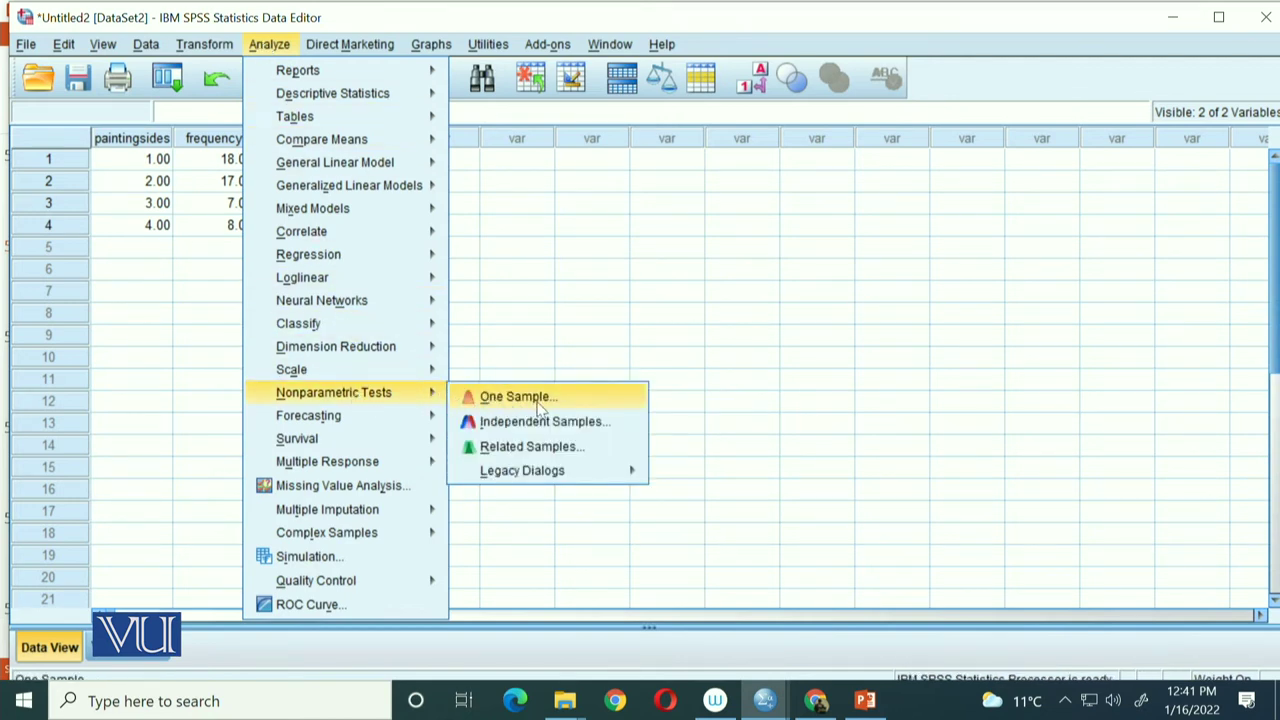
mouse_move(563, 483)
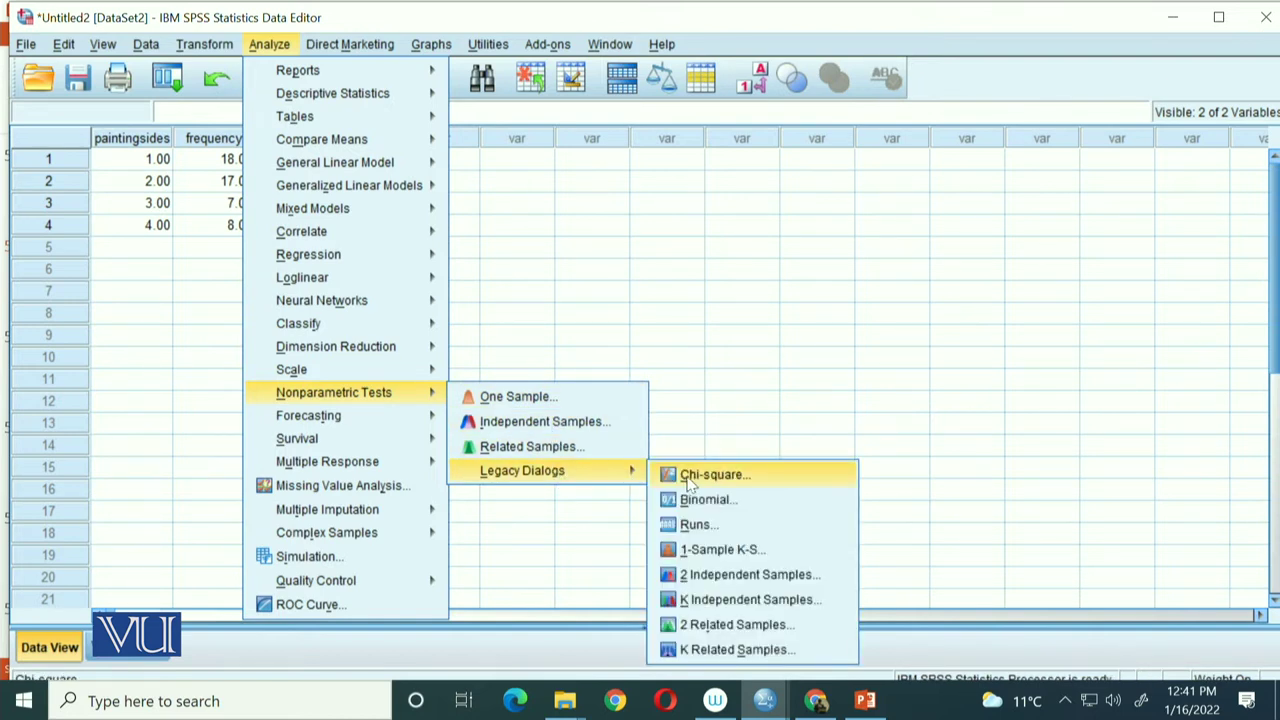
click(798, 475)
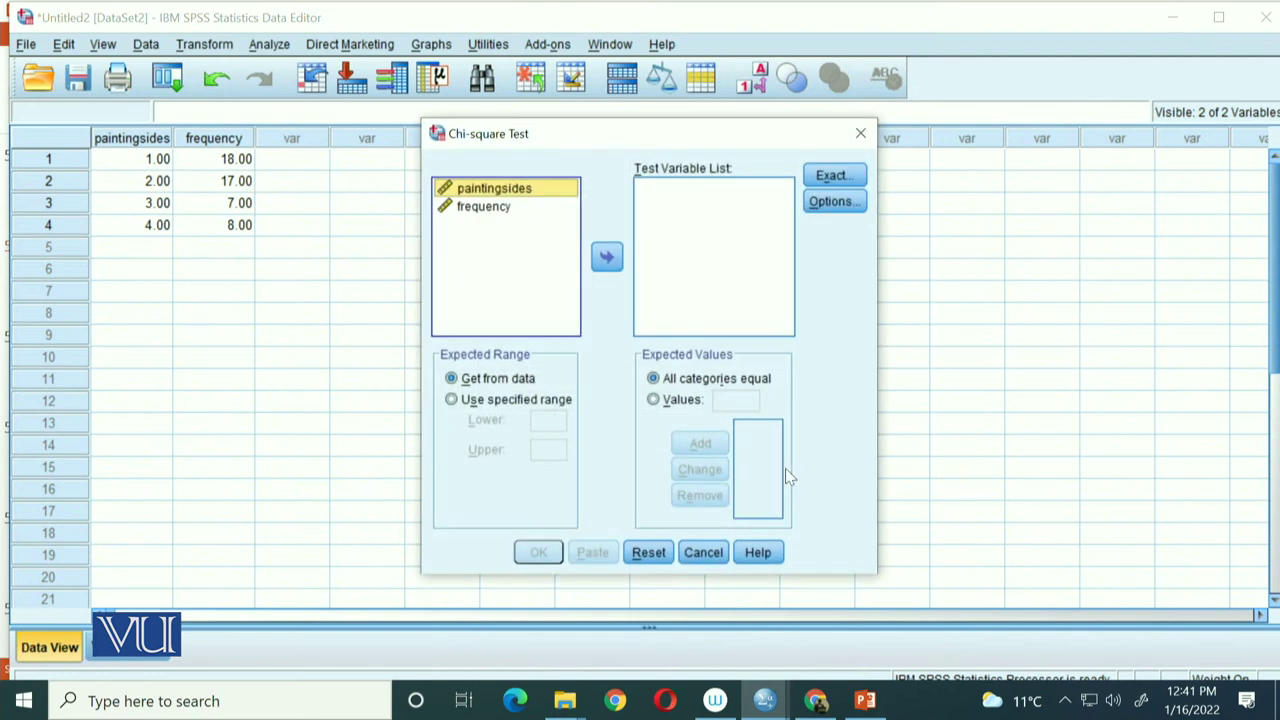
double_click(510, 198)
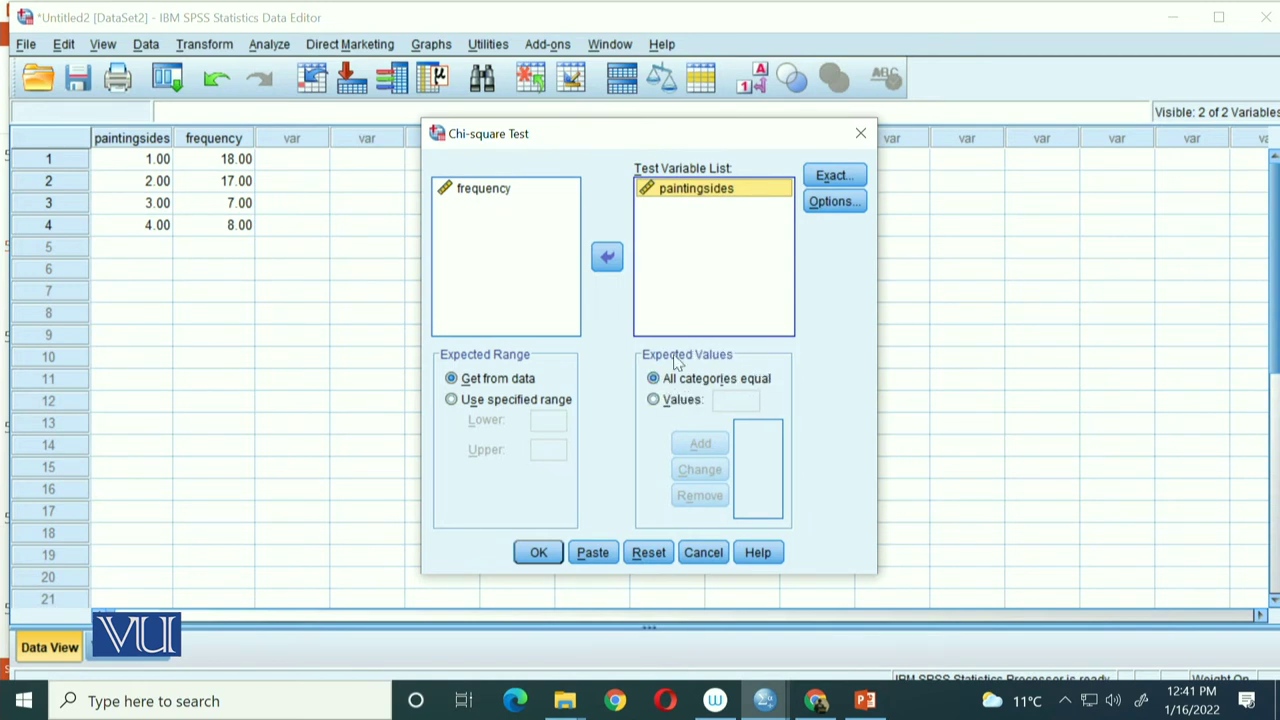
click(682, 401)
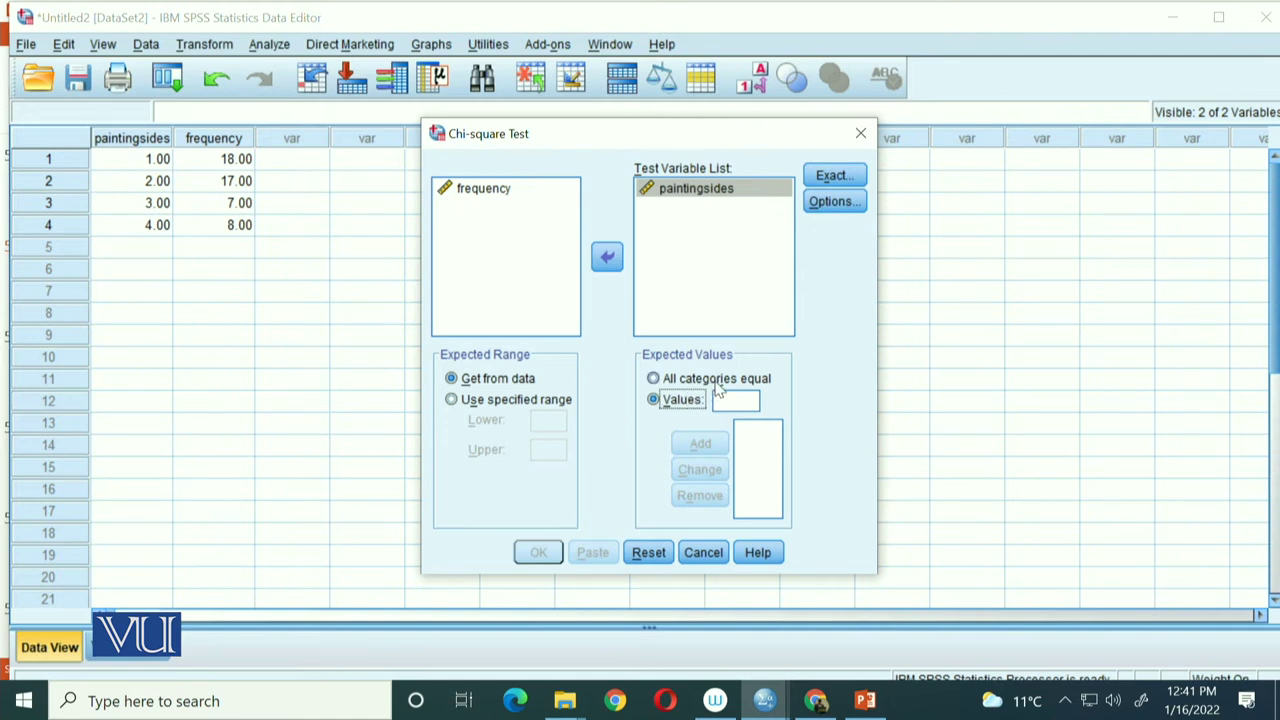
click(718, 380)
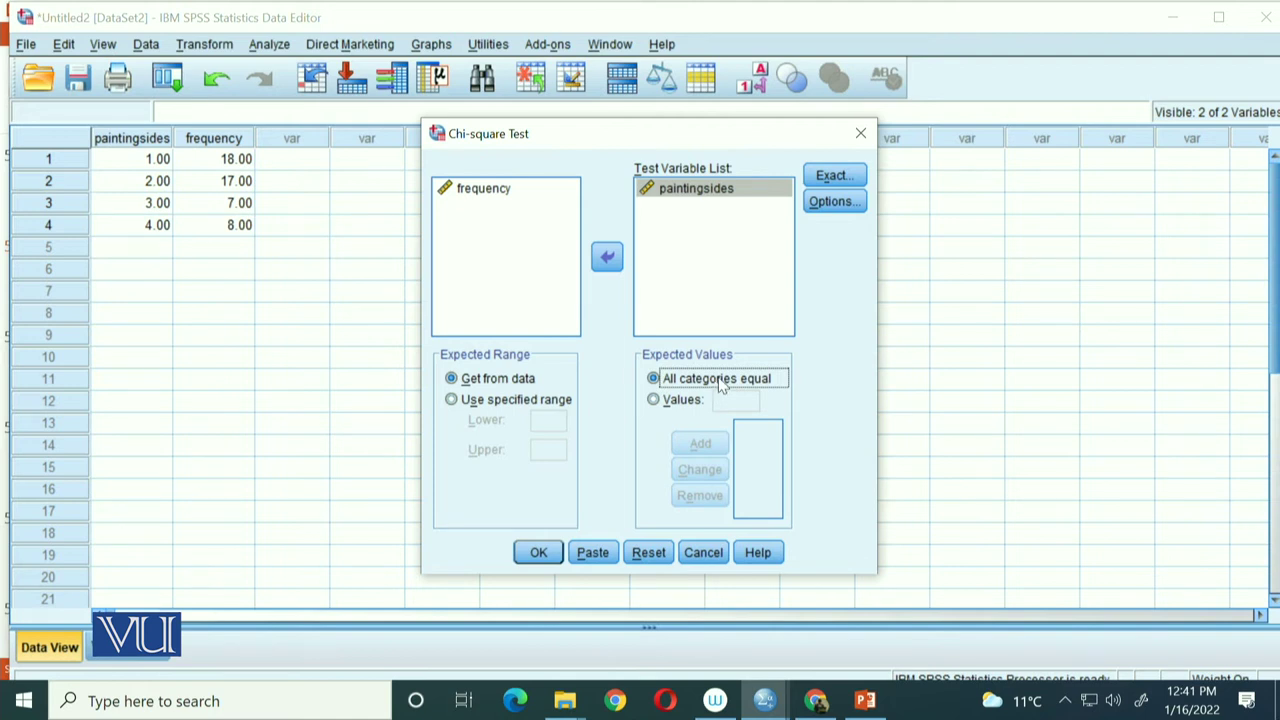
- Turn on Descriptive and Quartiles statistics in the chi-square Options, leaving Exact settings unchanged
click(838, 178)
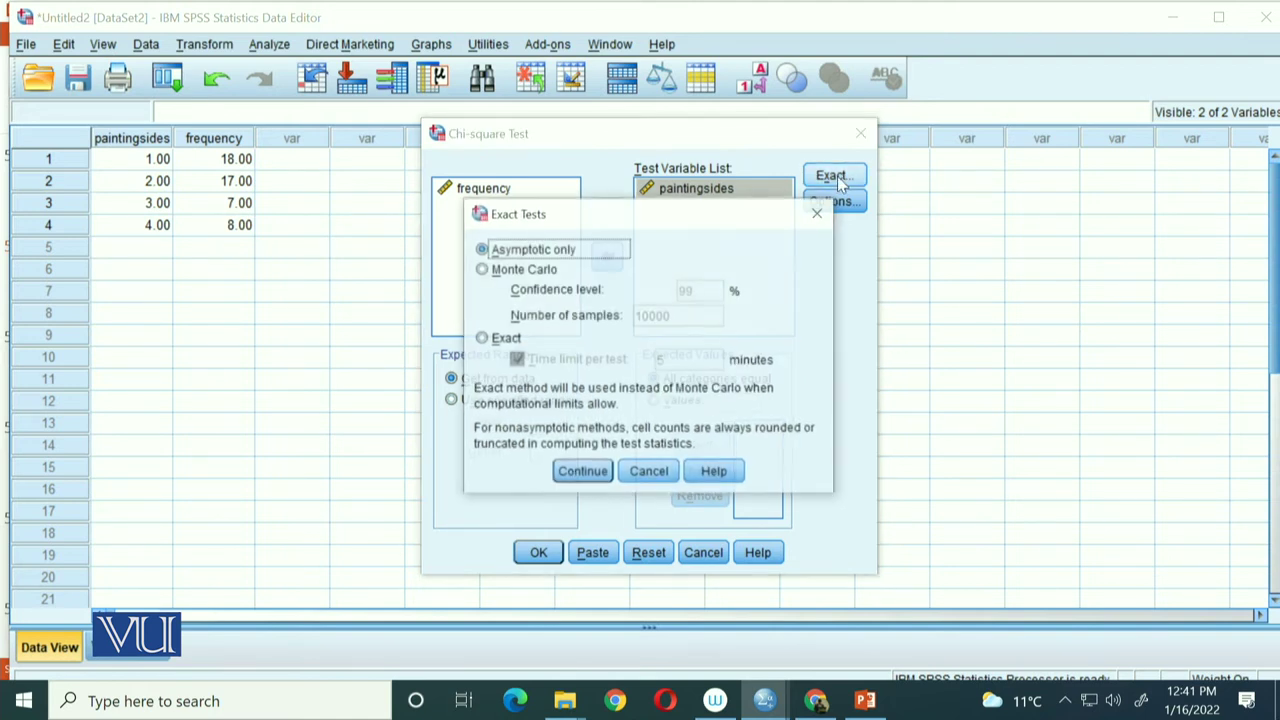
click(820, 214)
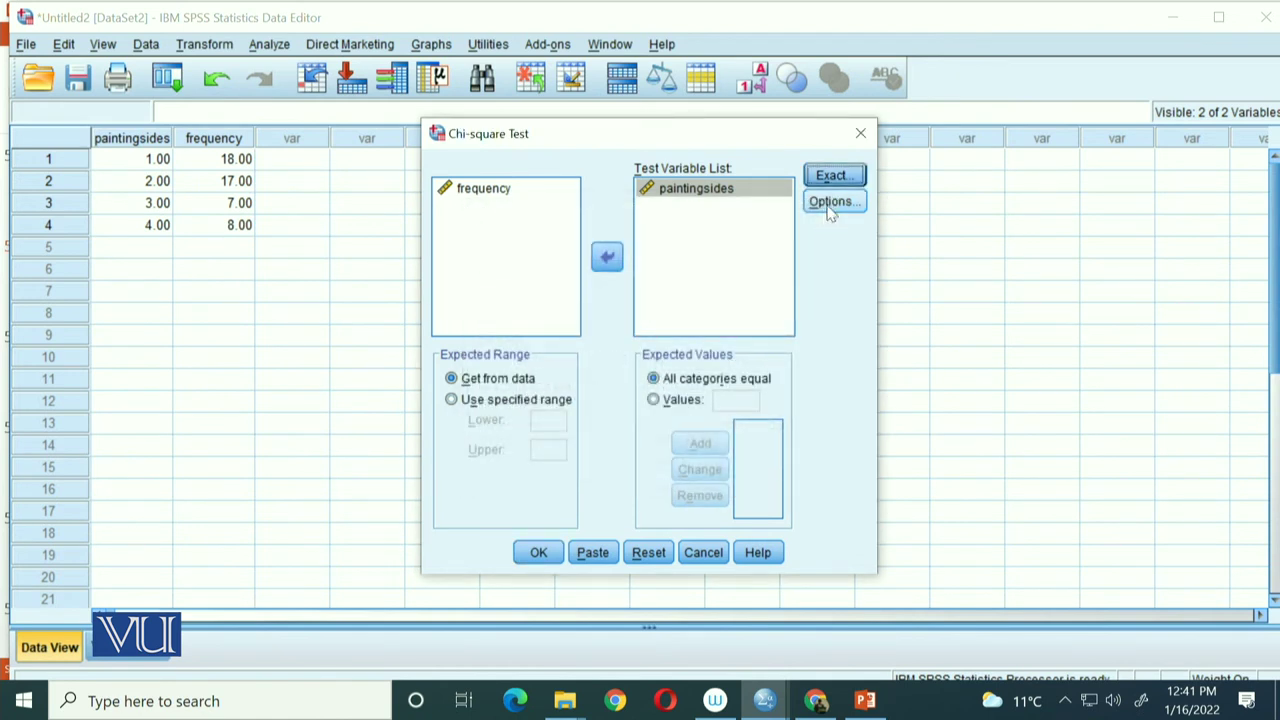
click(830, 205)
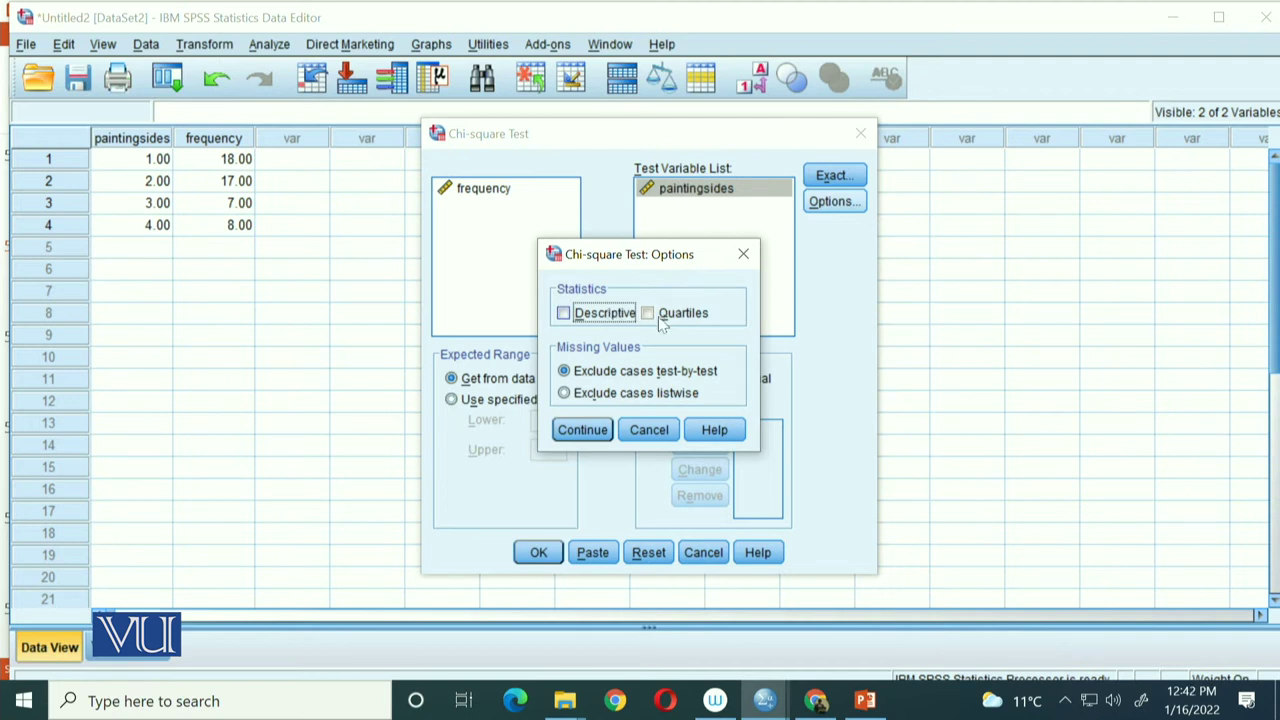
click(600, 316)
click(687, 315)
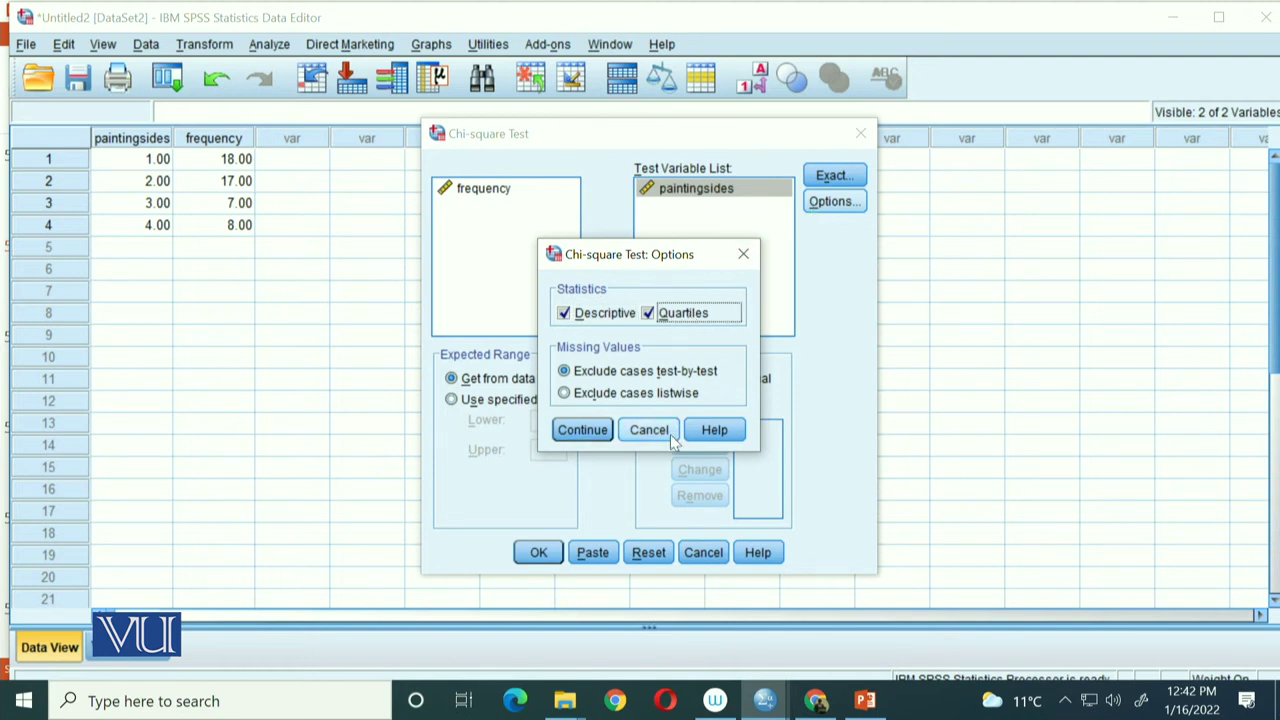
click(582, 430)
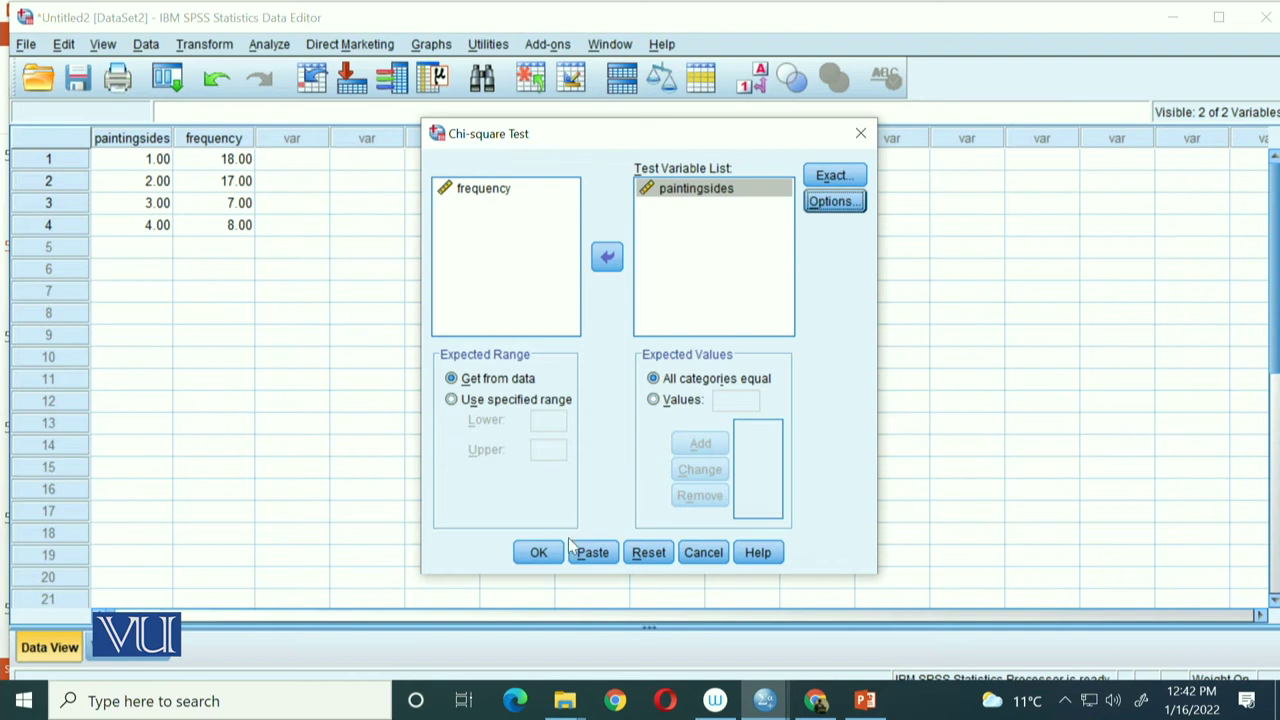
- Run the chi-square test and review results: Chi-Square 8.080, df 3, Asymp. Sig. .044
click(538, 552)
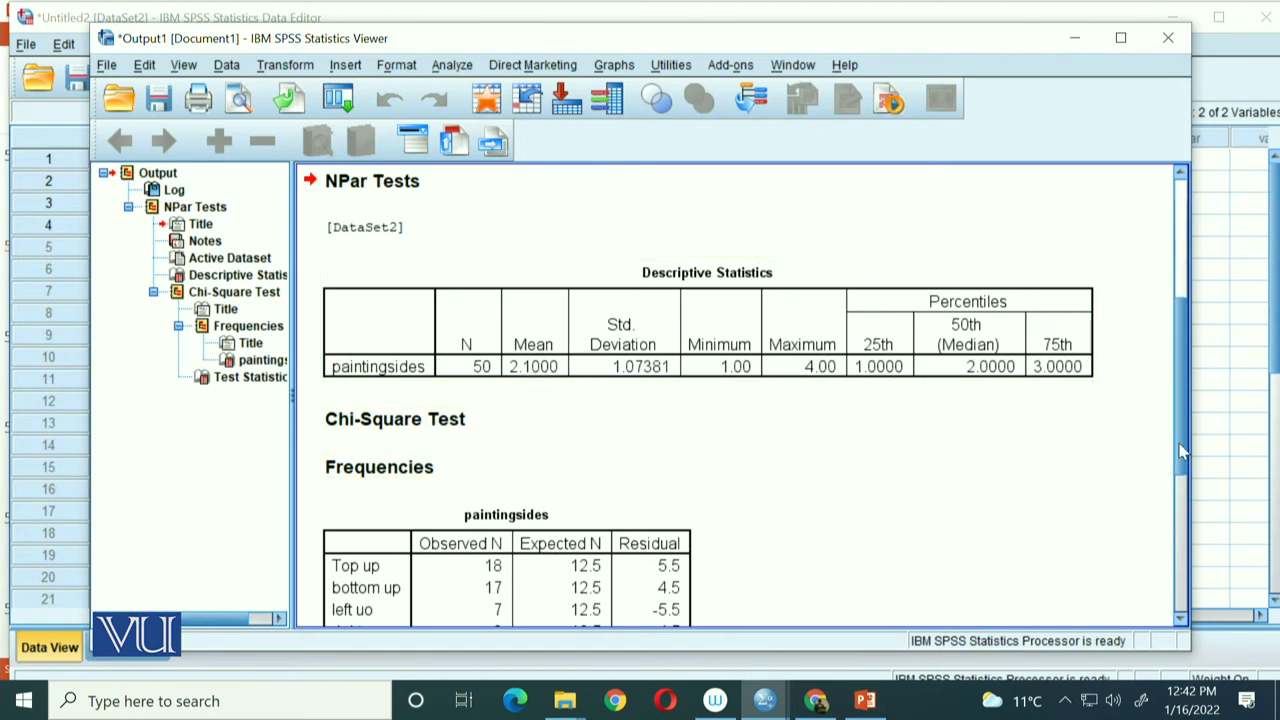
drag(1182, 452, 1173, 554)
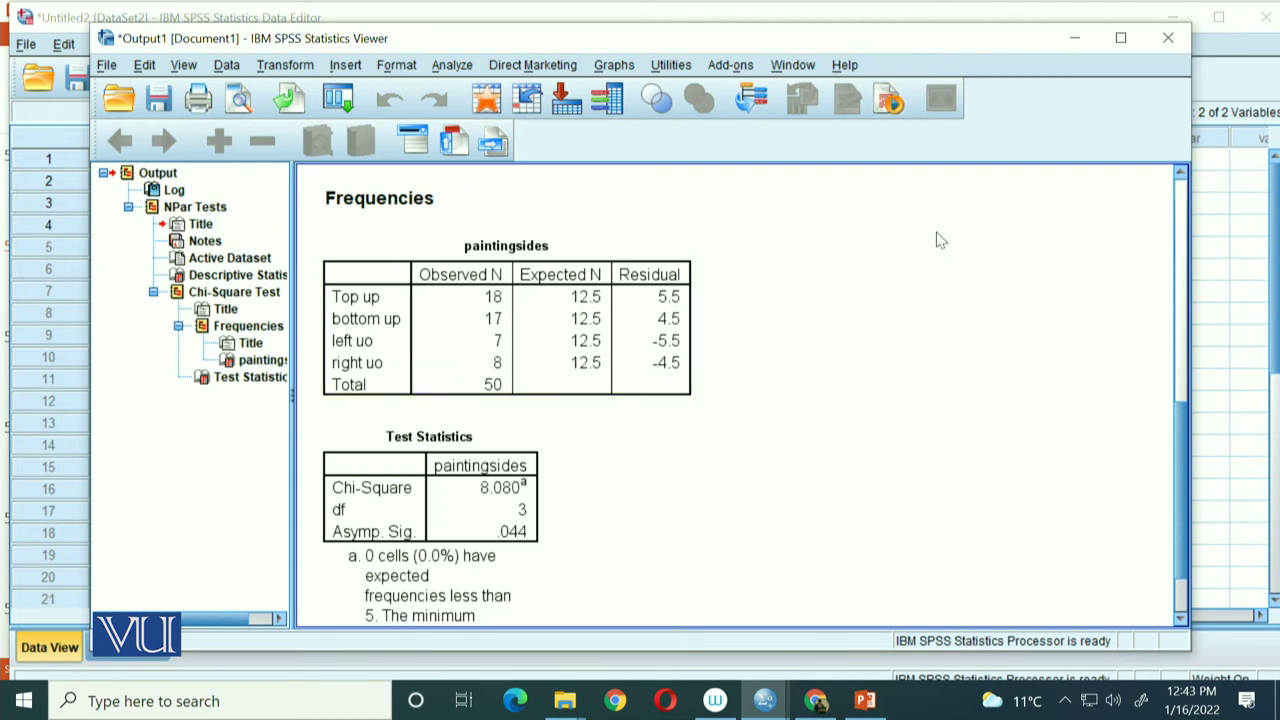
- Back in PowerPoint, show slide 53 on summated frequency data and advance past it
click(1076, 42)
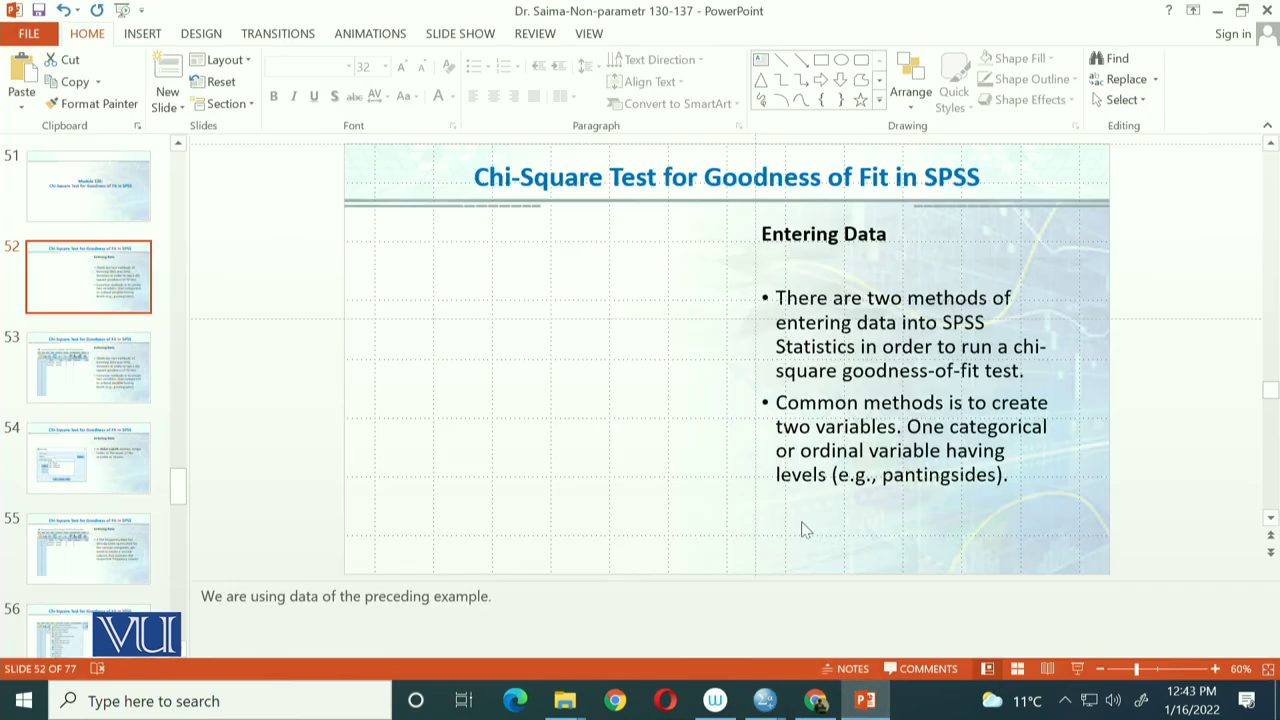
click(106, 372)
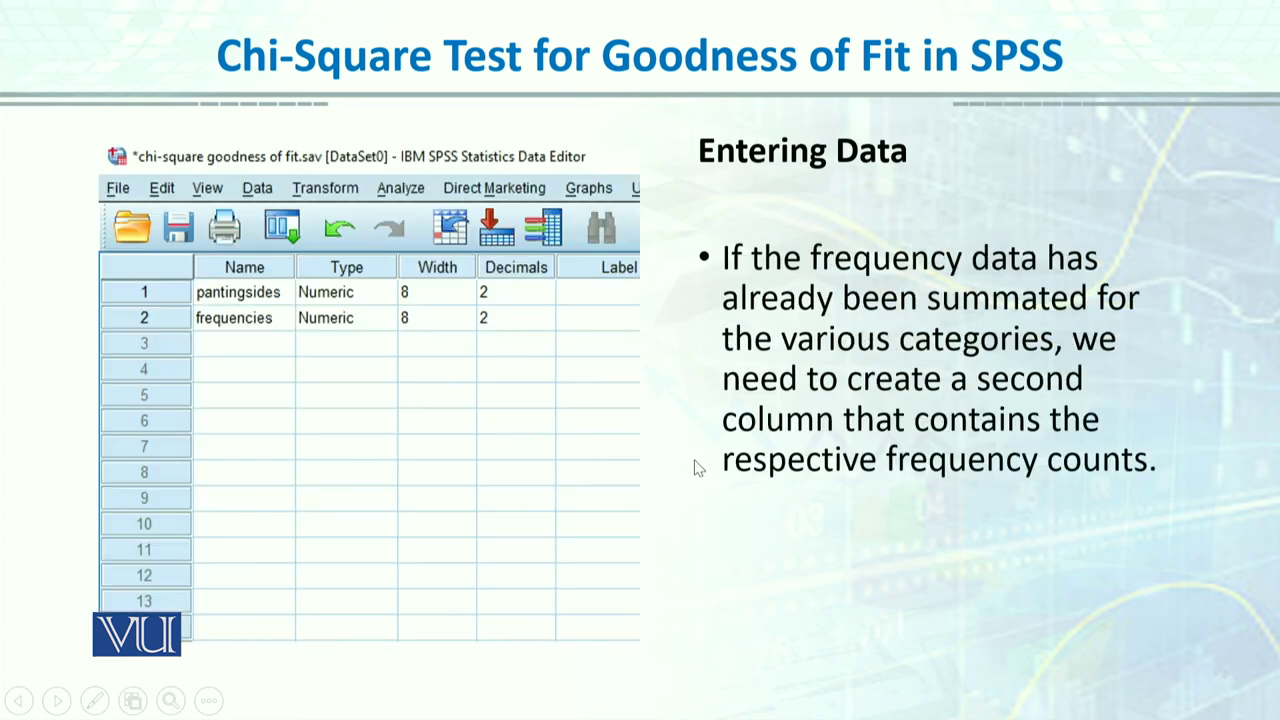
click(694, 466)
- Advance past the weighting cases slide to the Chi-square Test dialog slide
click(682, 474)
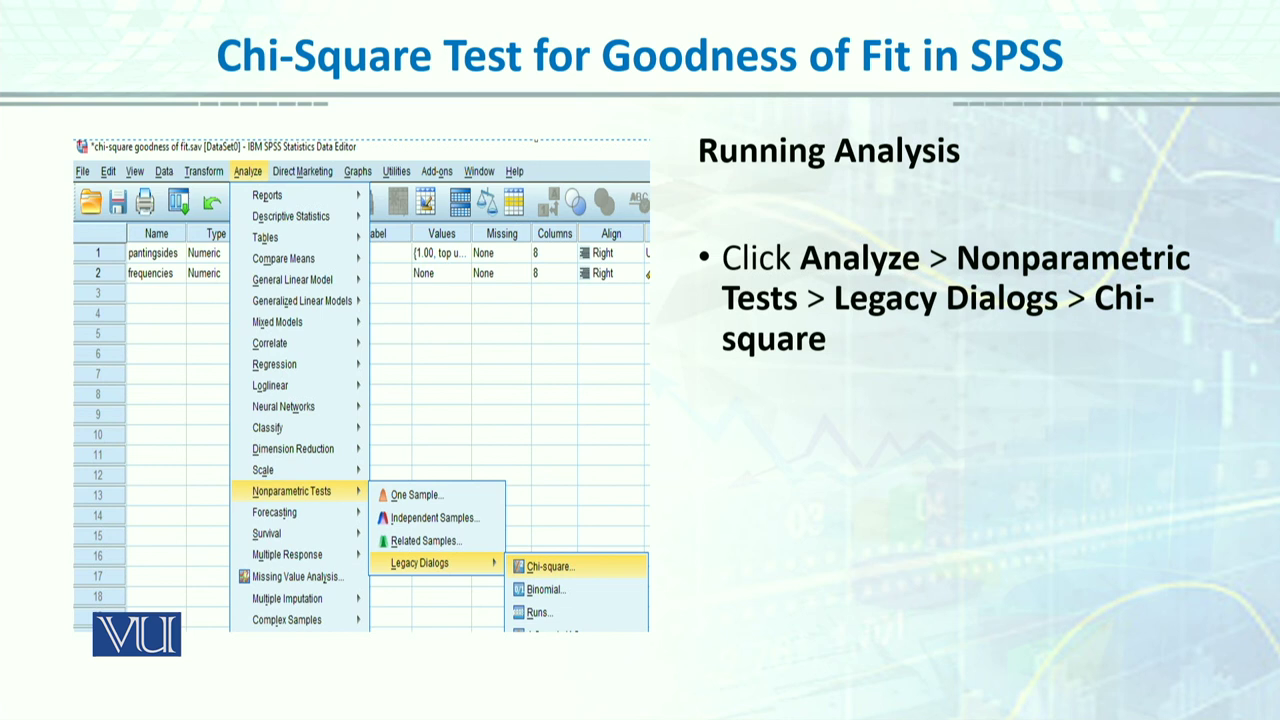
key(Right)
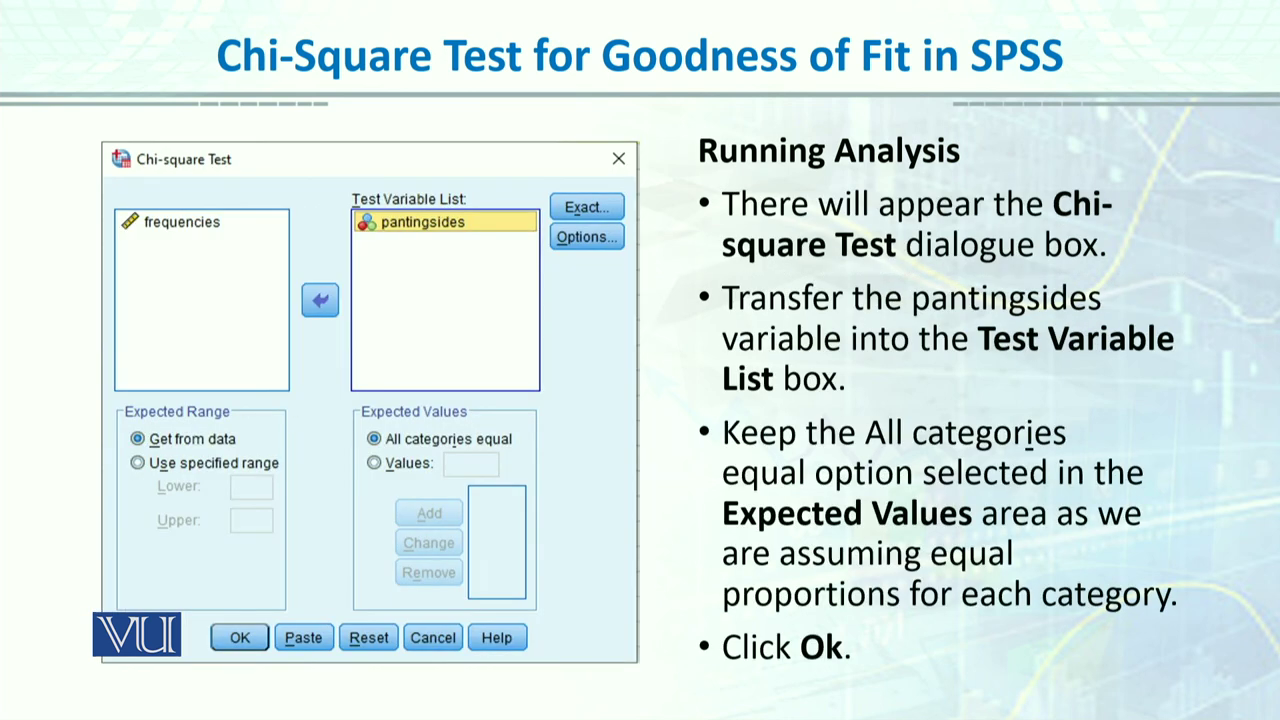